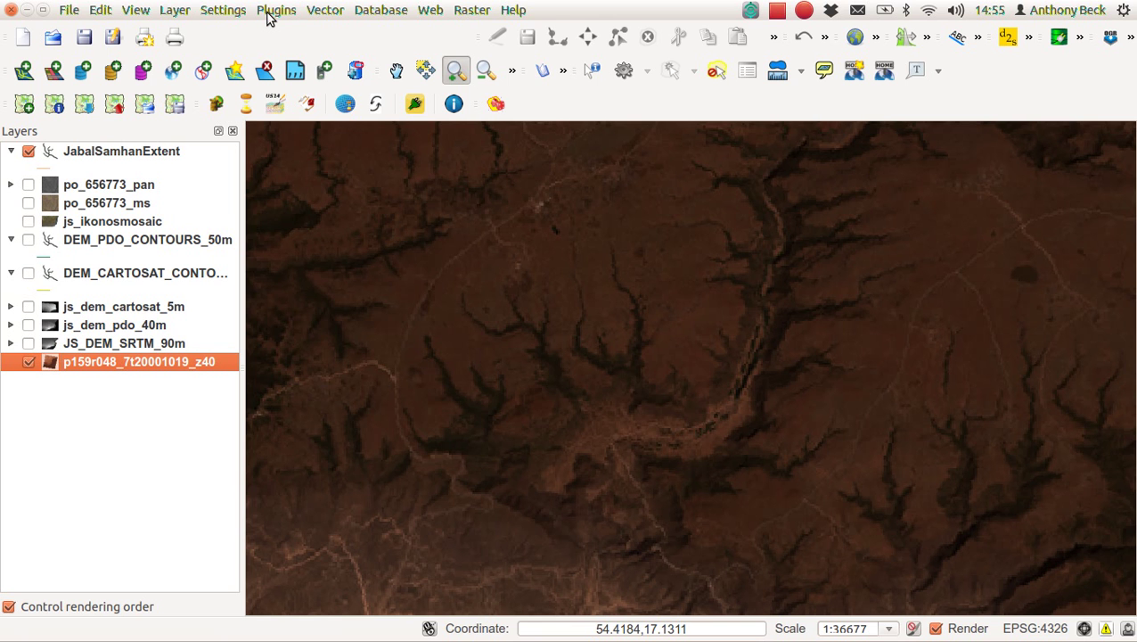
Open Settings > Options, look through the General, GDAL and Plugins tabs, then return to Rendering
{"action": "left_click", "coordinate": [270, 17]}
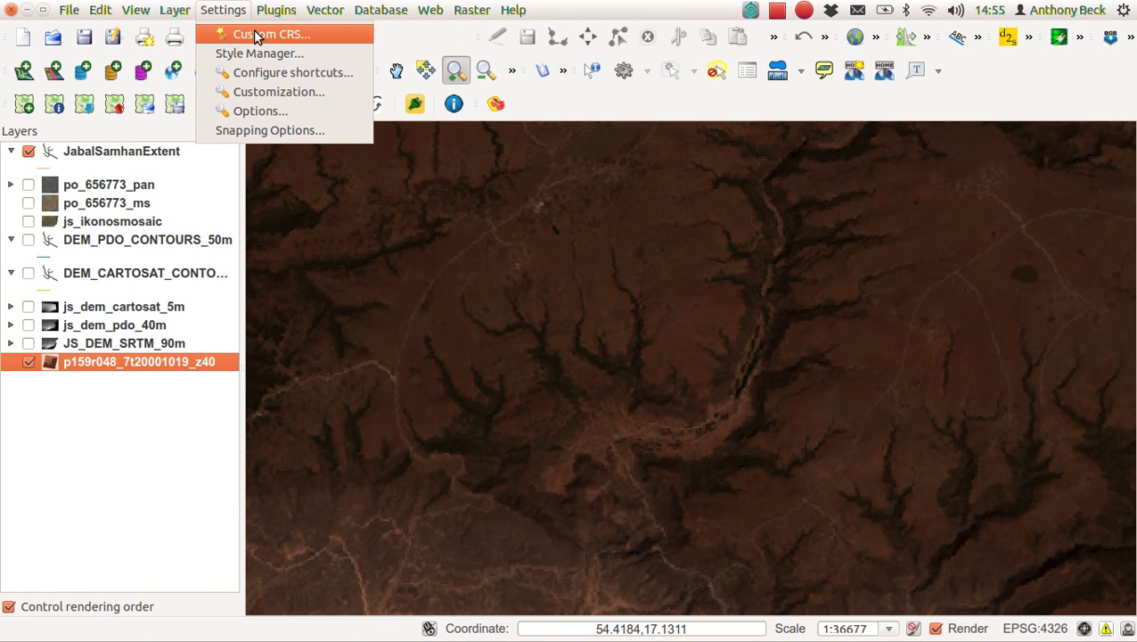
{"action": "left_click", "coordinate": [289, 109]}
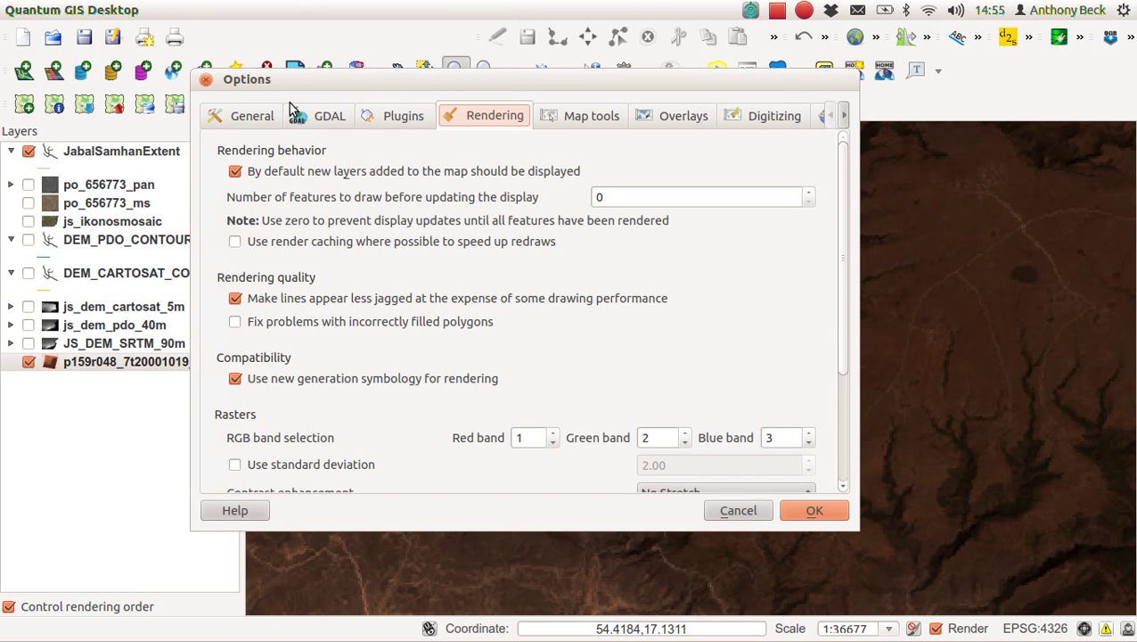
{"action": "left_click", "coordinate": [263, 119]}
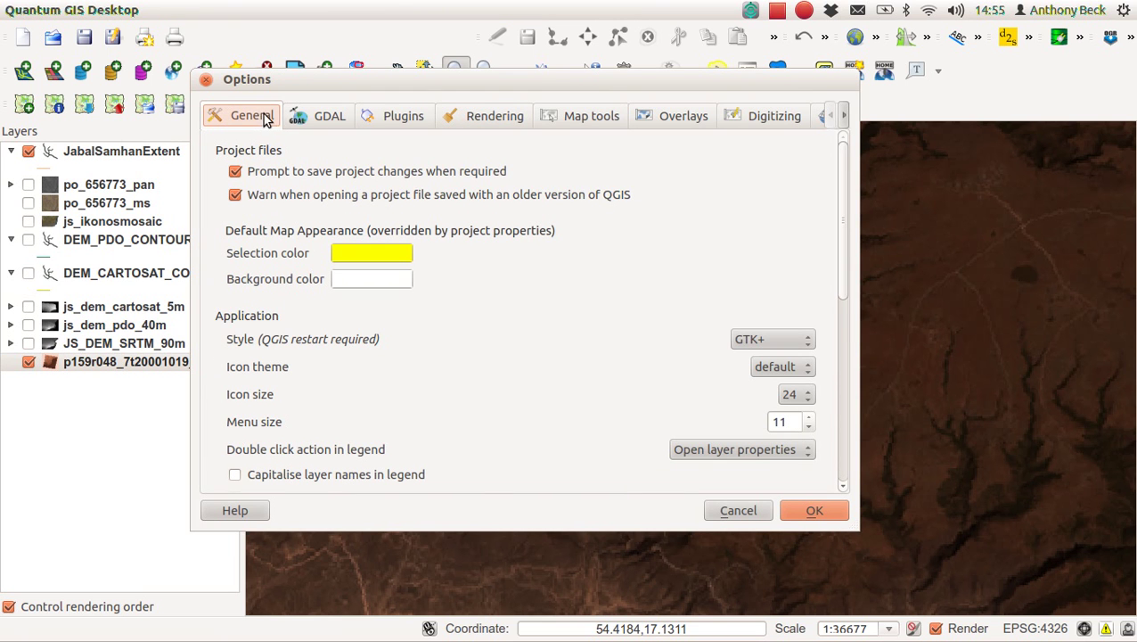
{"action": "left_click", "coordinate": [319, 121]}
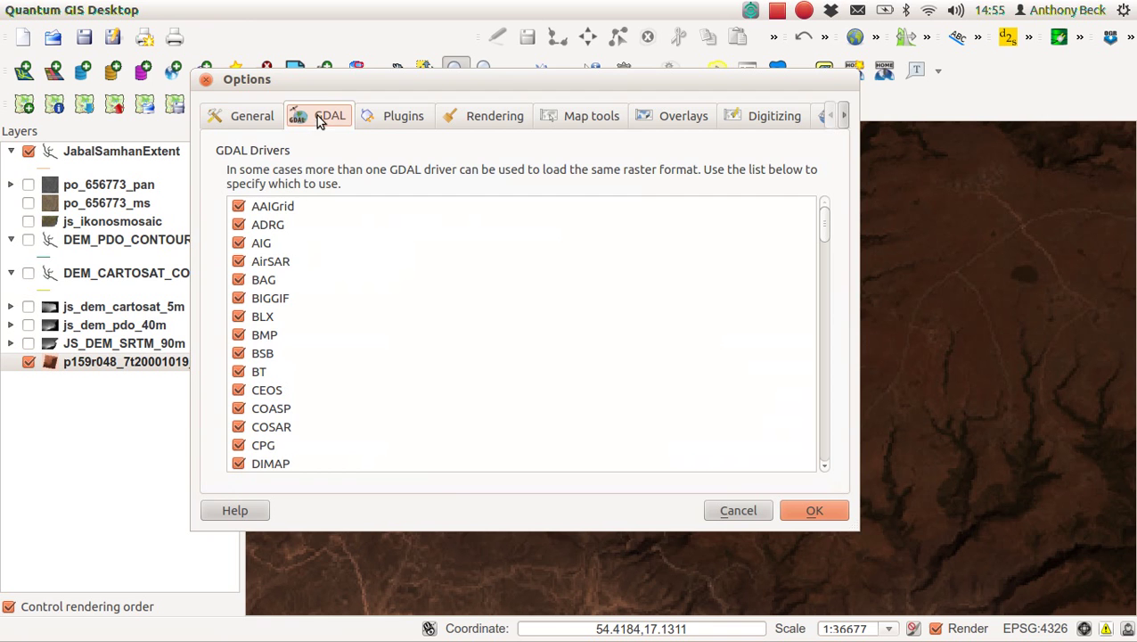
{"action": "left_click", "coordinate": [385, 118]}
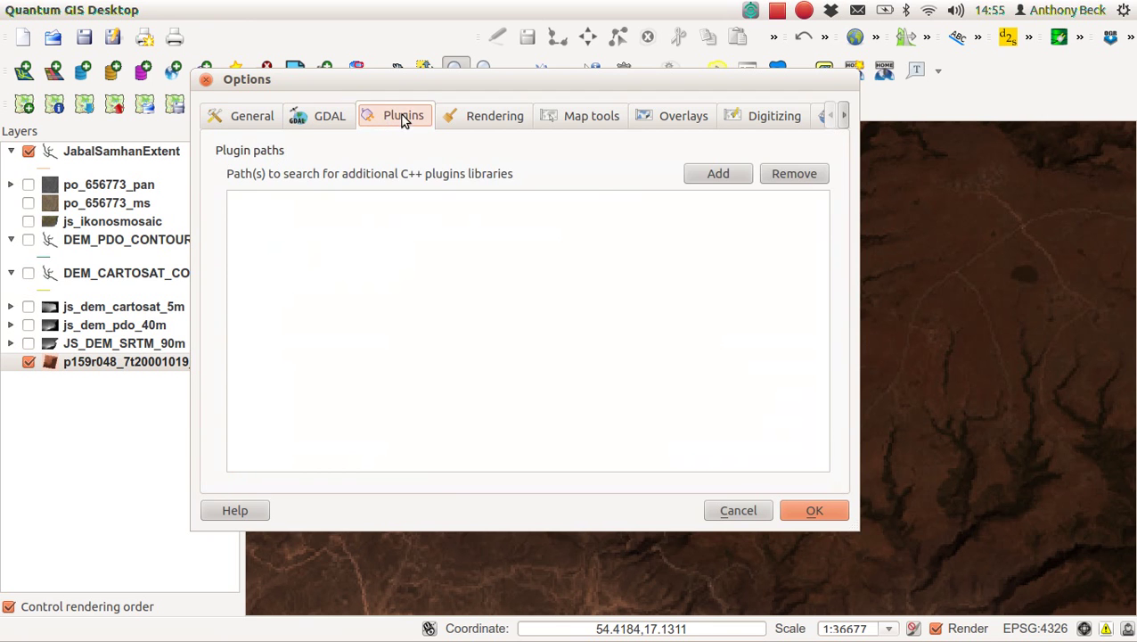
{"action": "left_click", "coordinate": [459, 118]}
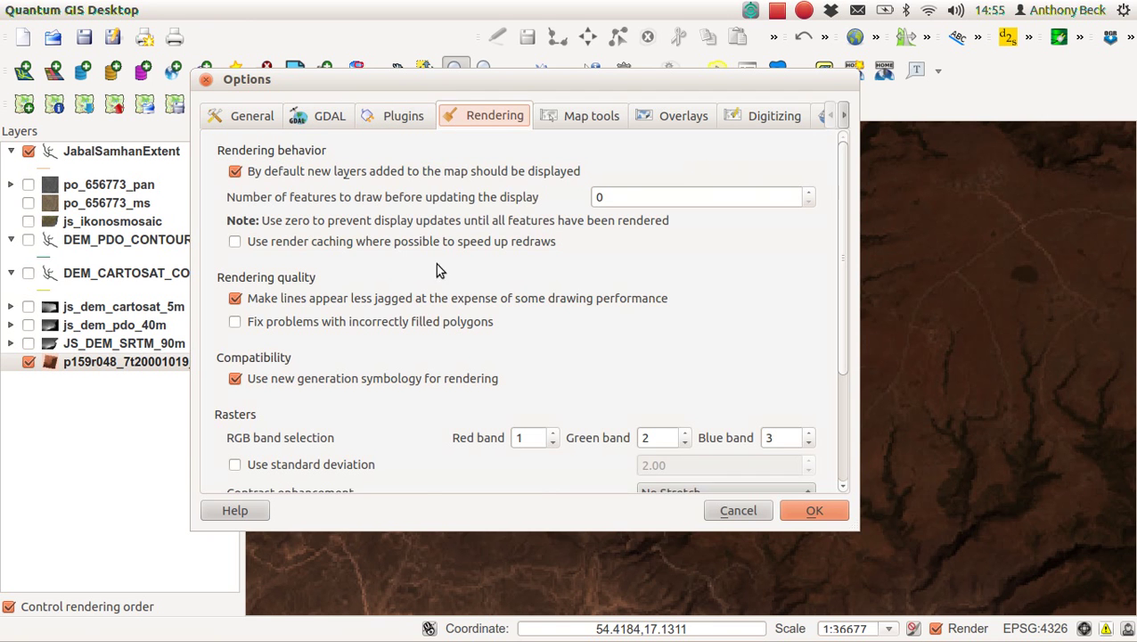
Set the default raster RGB bands to red 4, green 3 and blue 2
{"action": "left_click_drag", "start_coordinate": [847, 347], "coordinate": [857, 446]}
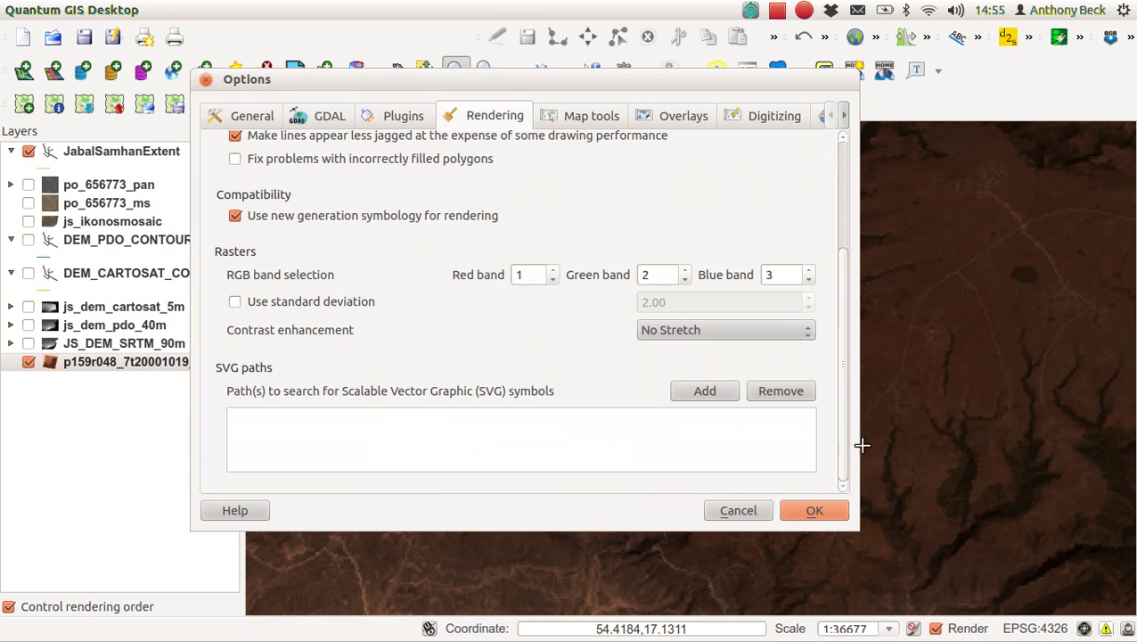
{"action": "left_click", "coordinate": [552, 270]}
{"action": "left_click", "coordinate": [553, 270]}
{"action": "left_click", "coordinate": [553, 270]}
{"action": "left_click", "coordinate": [684, 271]}
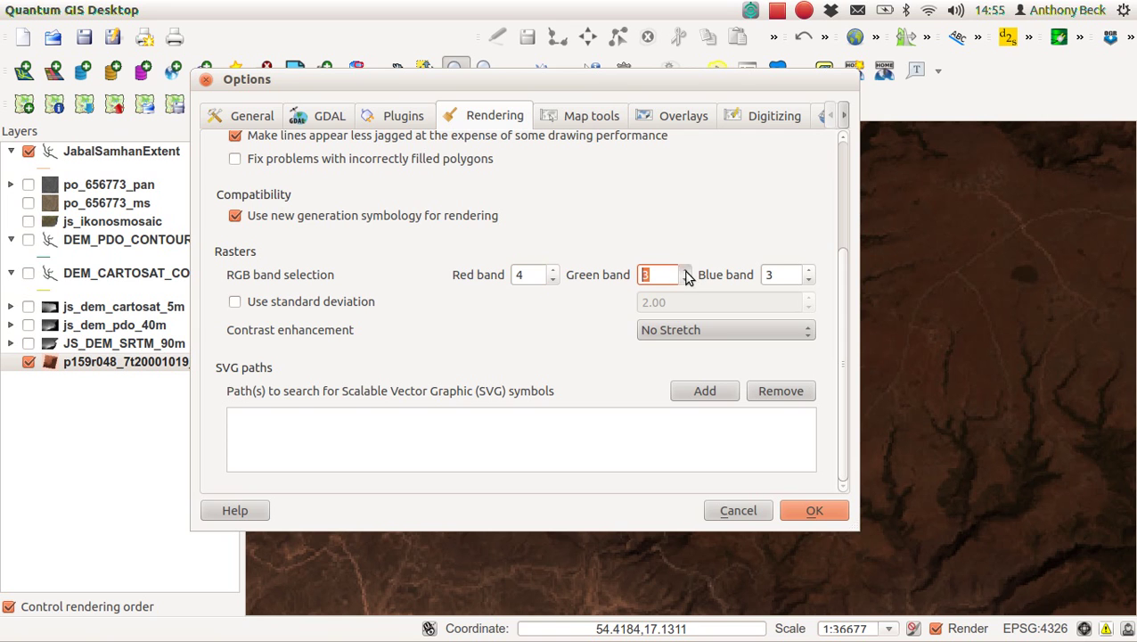
{"action": "left_click", "coordinate": [809, 280]}
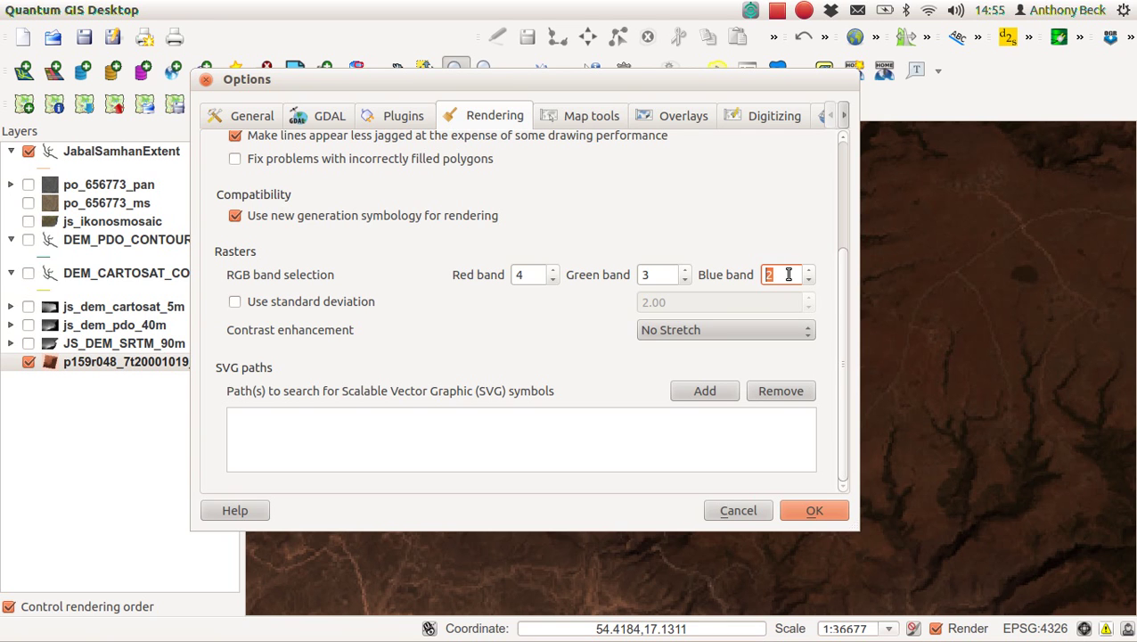
Enable a 2.00 standard deviation Stretch And Clip To MinMax contrast and save the options
{"action": "left_click", "coordinate": [330, 304]}
{"action": "left_click", "coordinate": [742, 332]}
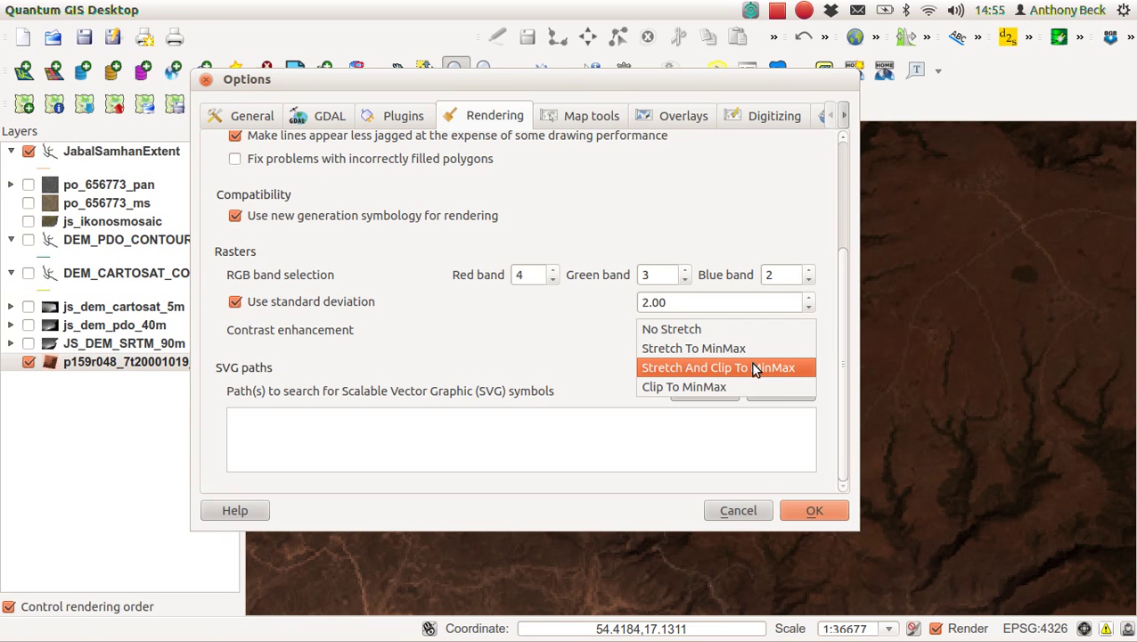
{"action": "left_click", "coordinate": [753, 369]}
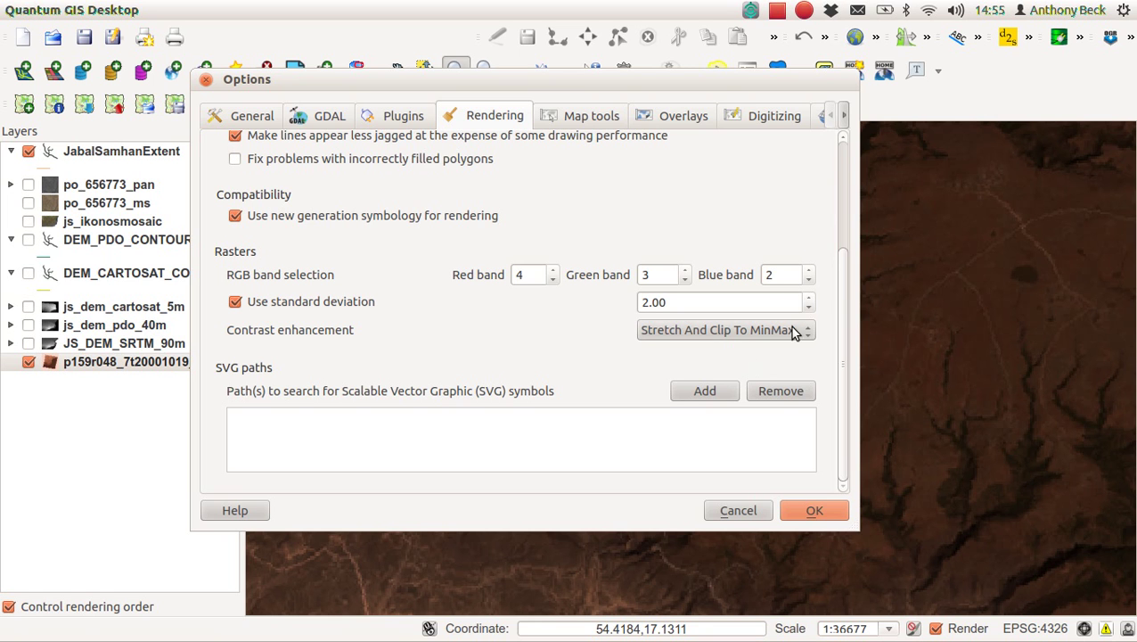
{"action": "left_click", "coordinate": [704, 391]}
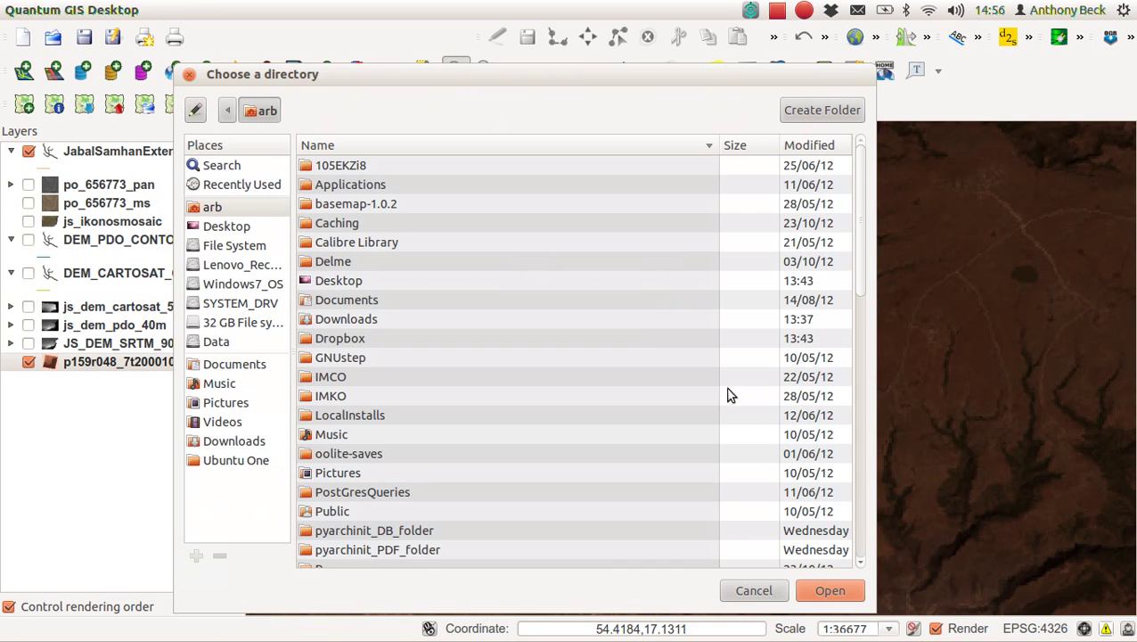
{"action": "left_click", "coordinate": [773, 594]}
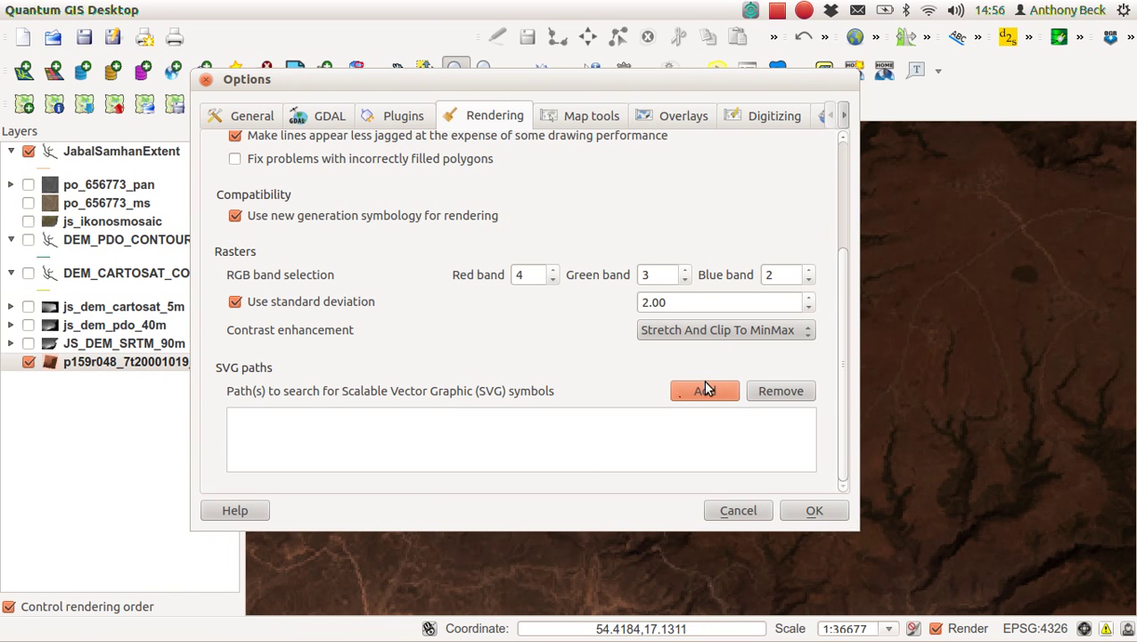
{"action": "left_click", "coordinate": [818, 510]}
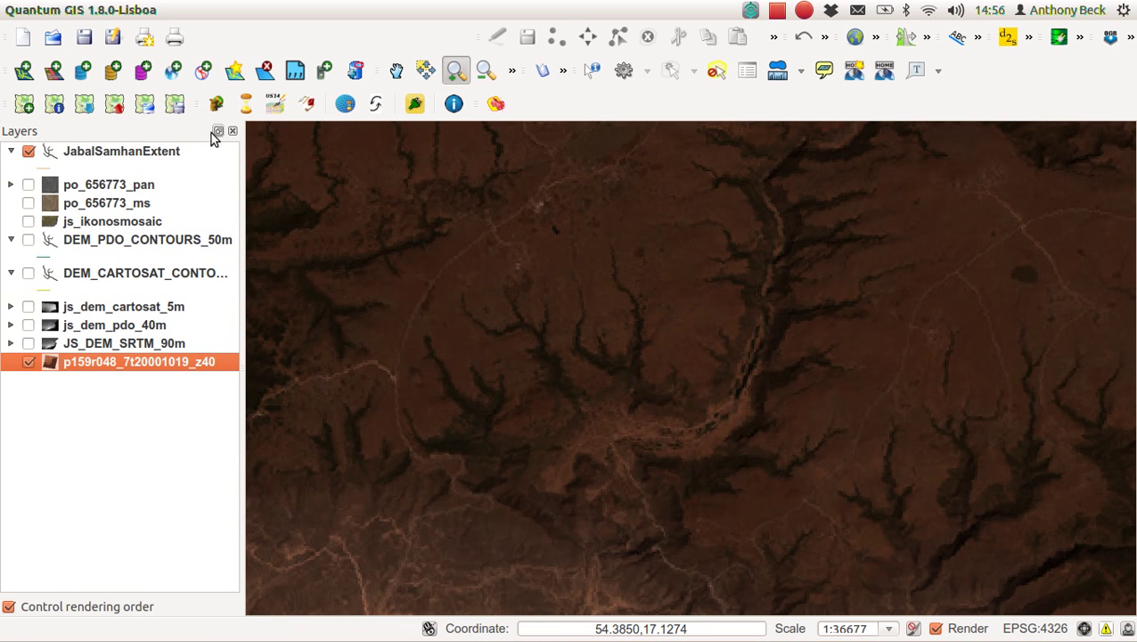
Load p157r044_7t20000919_z40.img from Data > WadiSerin > Landsat > ETM as a raster layer
{"action": "left_click", "coordinate": [55, 72]}
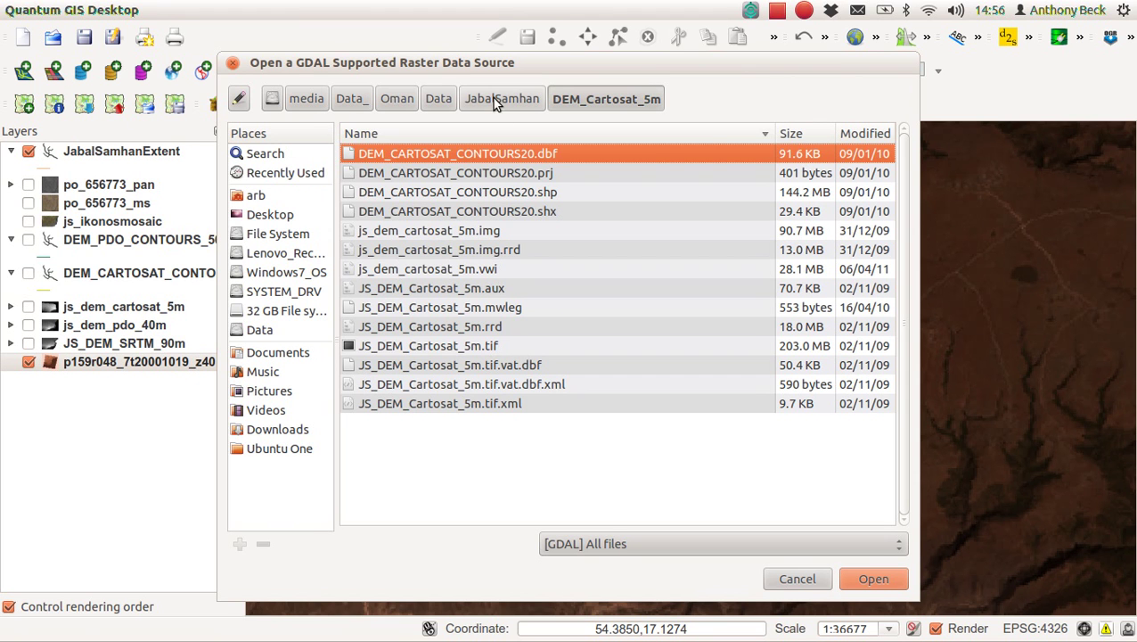
{"action": "left_click", "coordinate": [438, 99]}
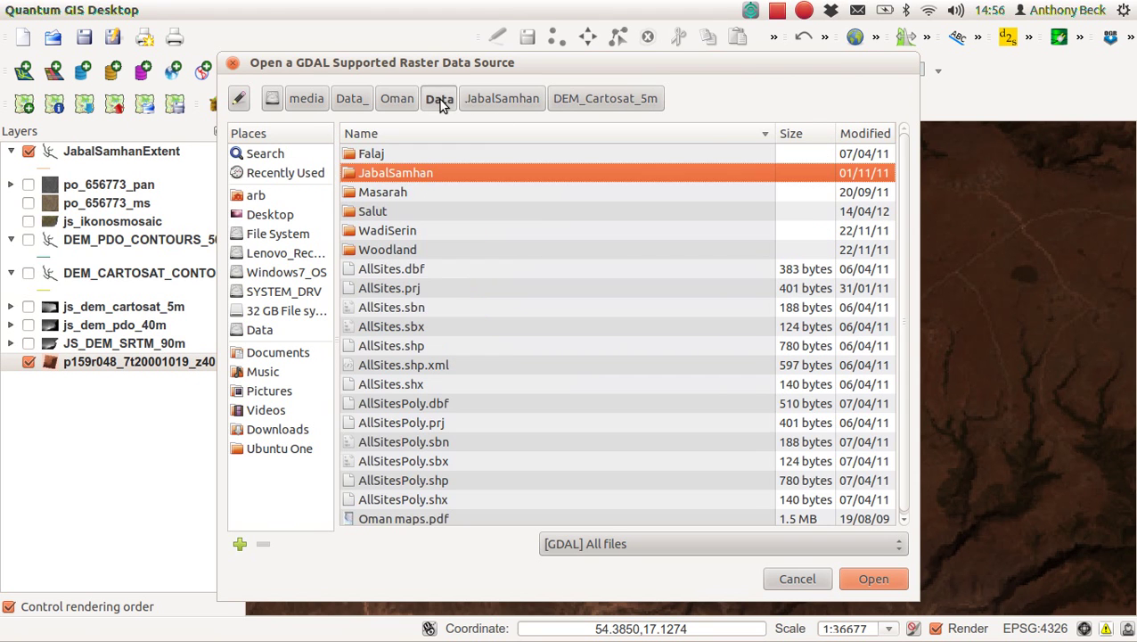
{"action": "double_click", "coordinate": [413, 234]}
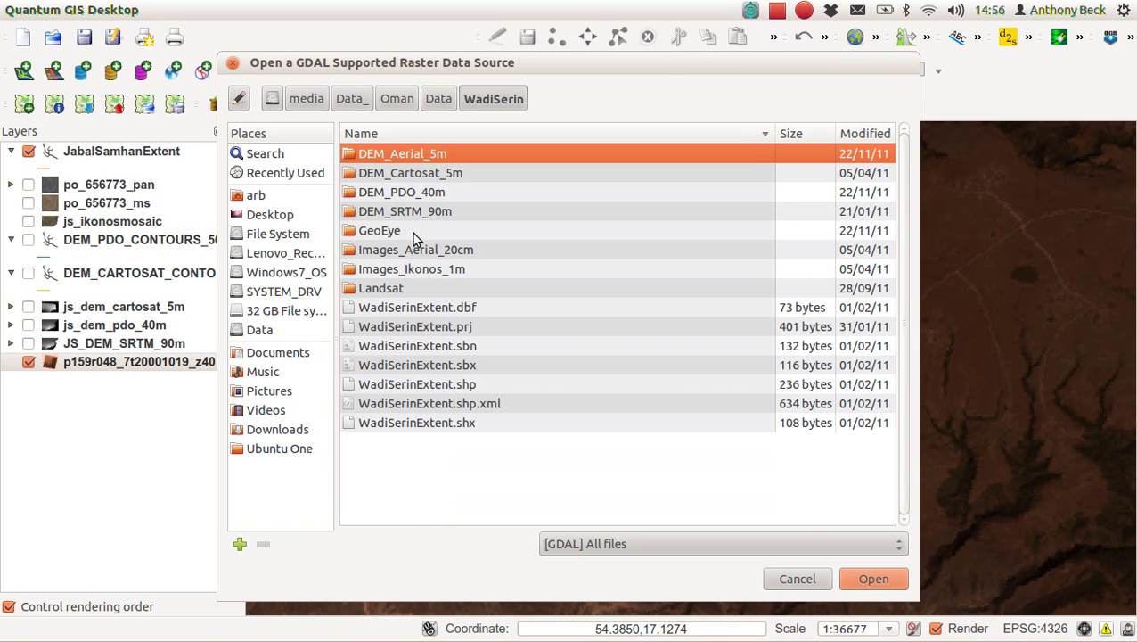
{"action": "double_click", "coordinate": [423, 288]}
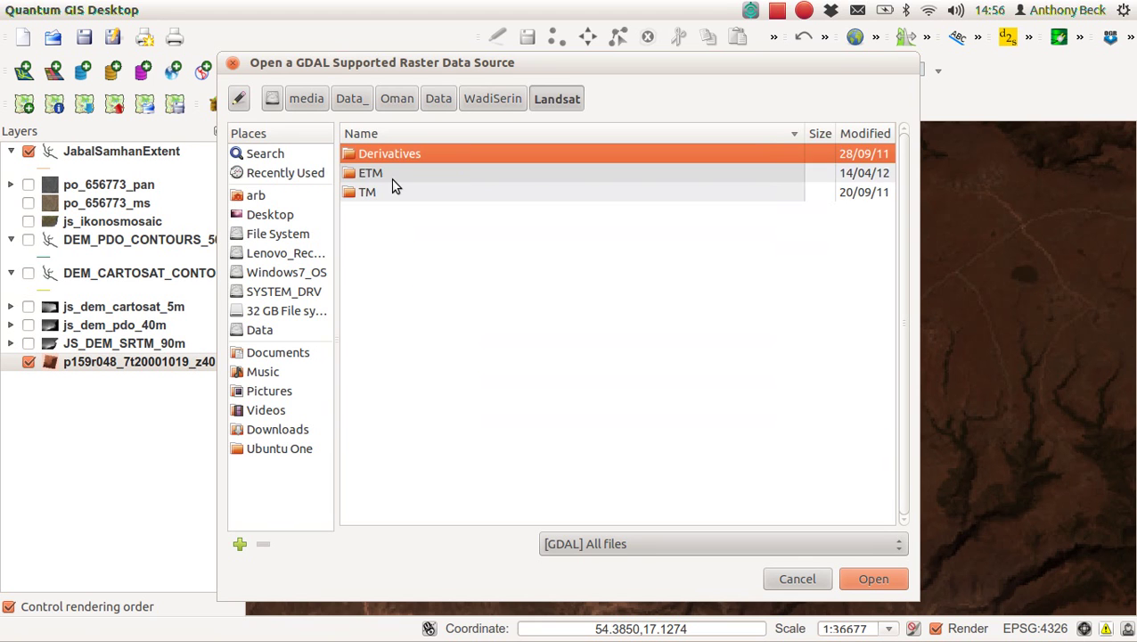
{"action": "double_click", "coordinate": [393, 176]}
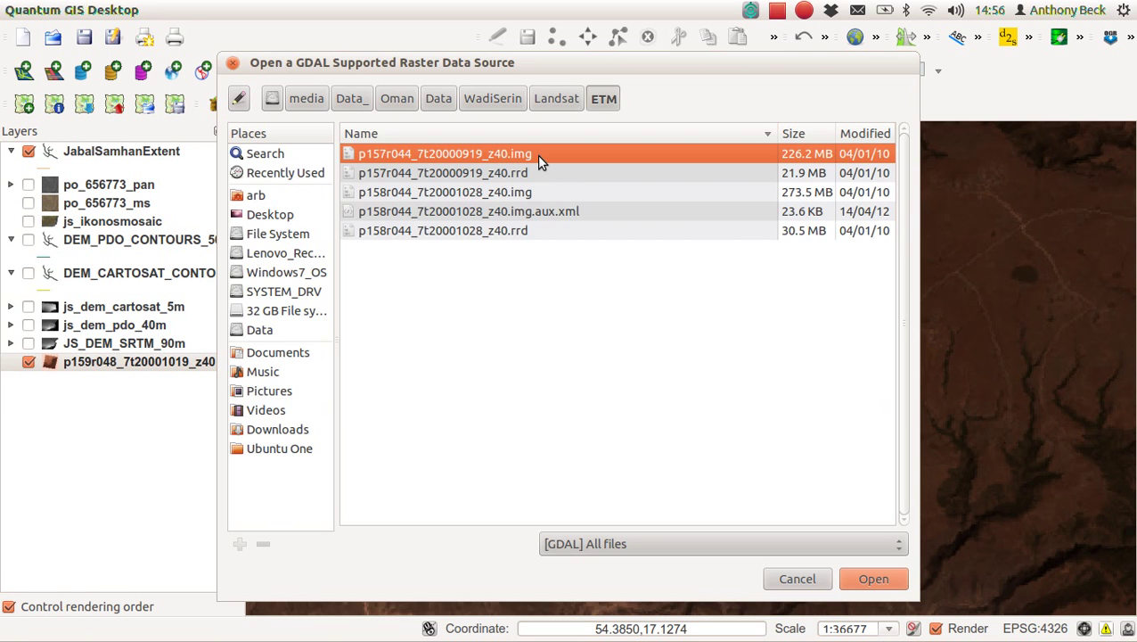
{"action": "double_click", "coordinate": [536, 154]}
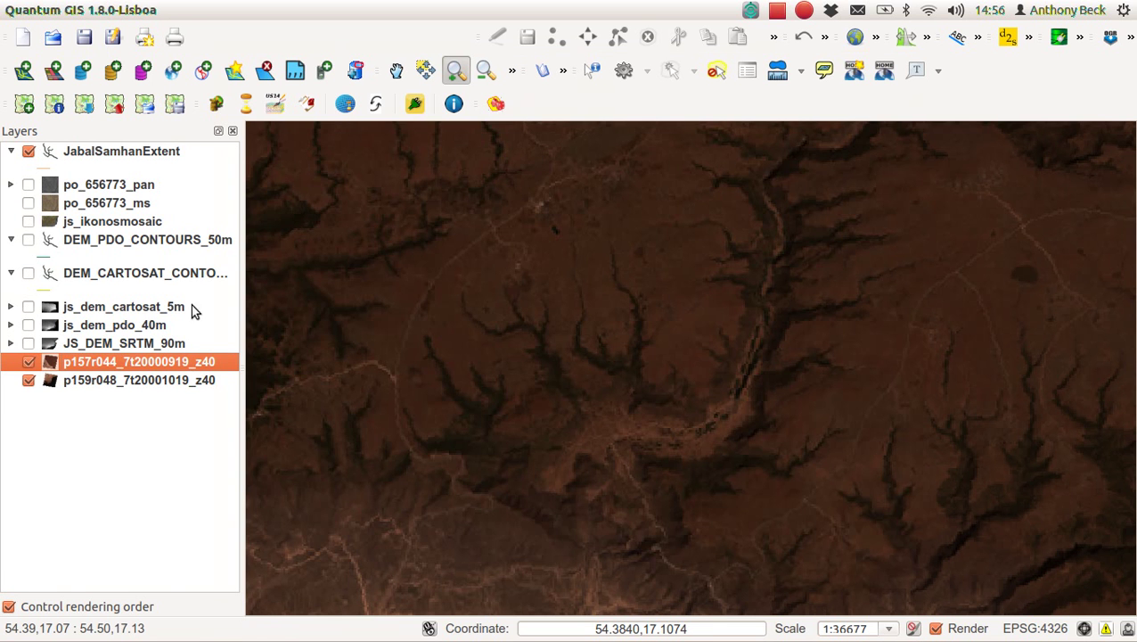
Zoom to the p157r044 layer extent, then zoom into the mountains with red patches
{"action": "right_click", "coordinate": [153, 365]}
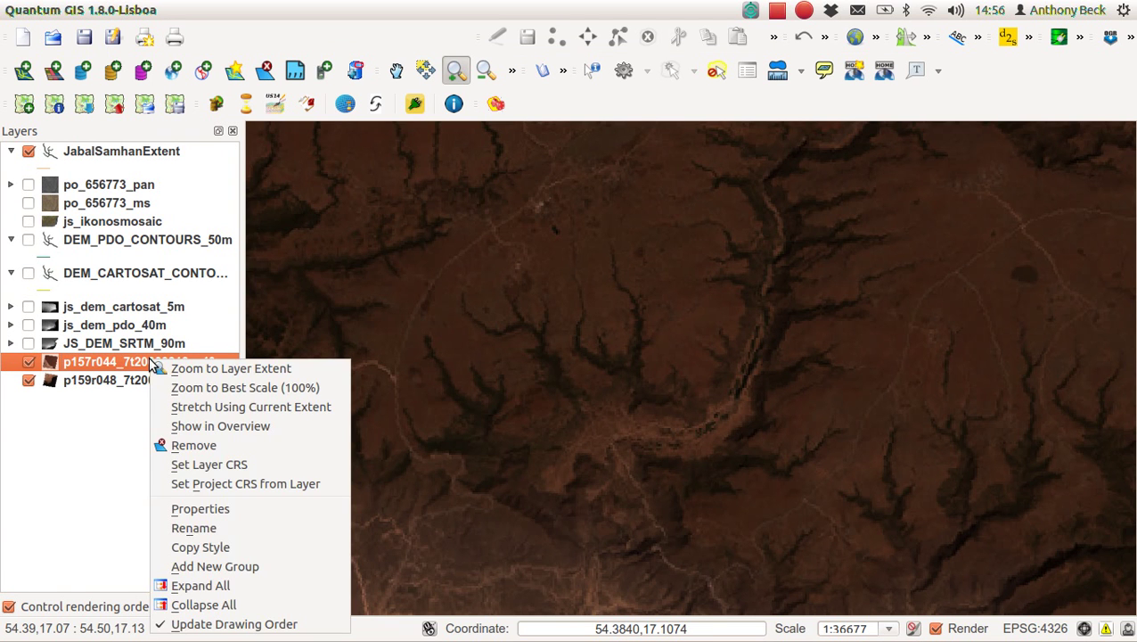
{"action": "left_click", "coordinate": [189, 369]}
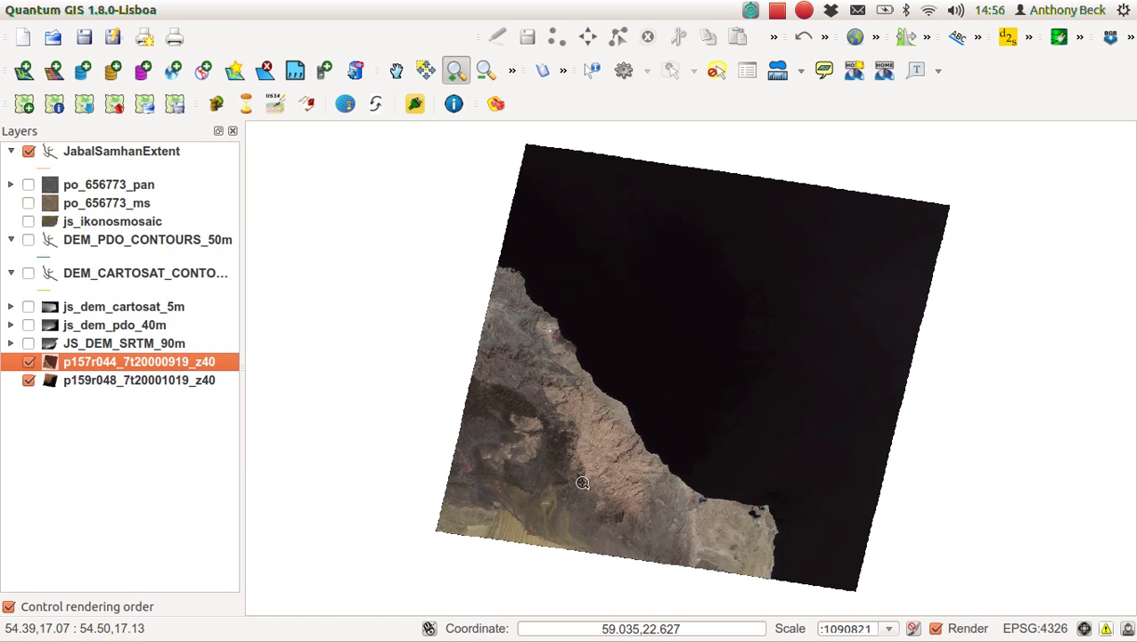
{"action": "left_click_drag", "start_coordinate": [558, 472], "coordinate": [655, 562]}
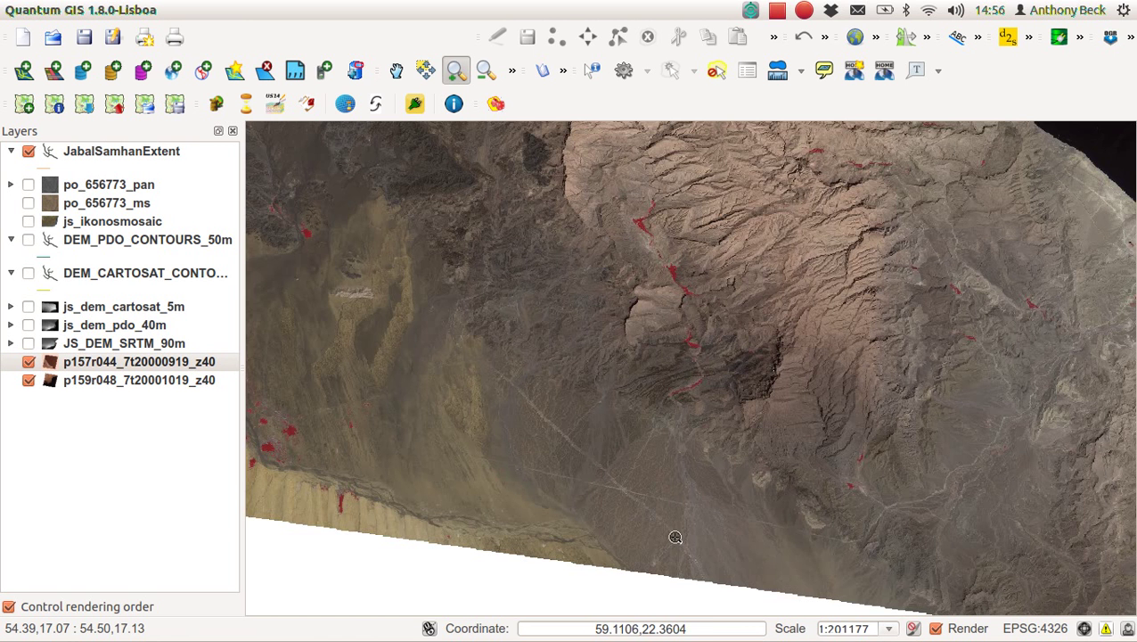
{"action": "left_click_drag", "start_coordinate": [407, 259], "coordinate": [858, 475]}
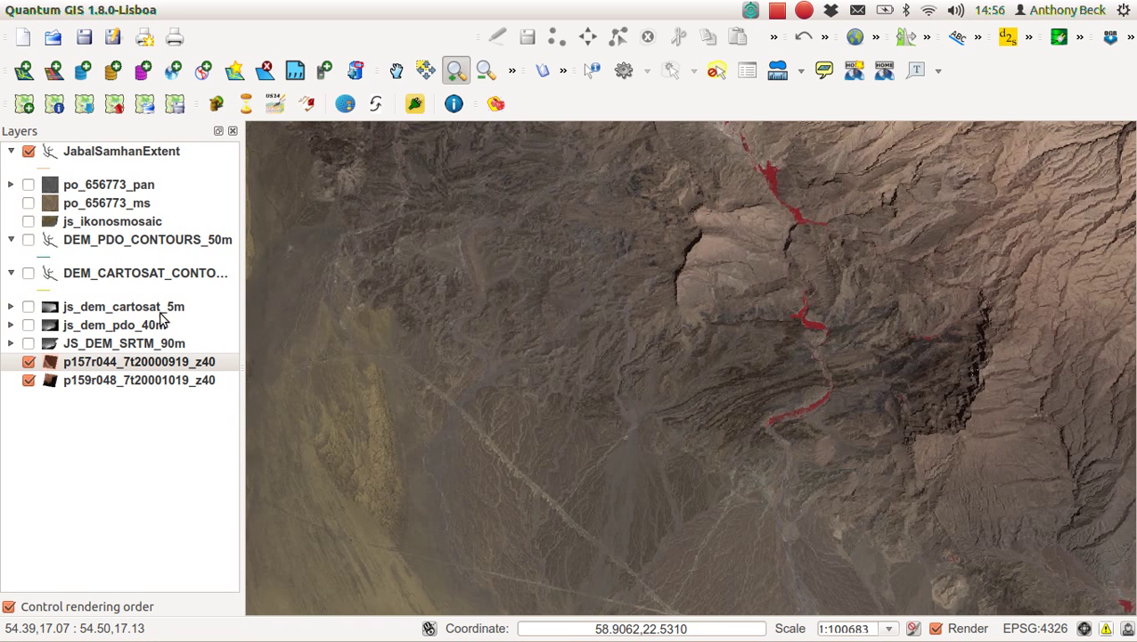
{"action": "left_click", "coordinate": [126, 359]}
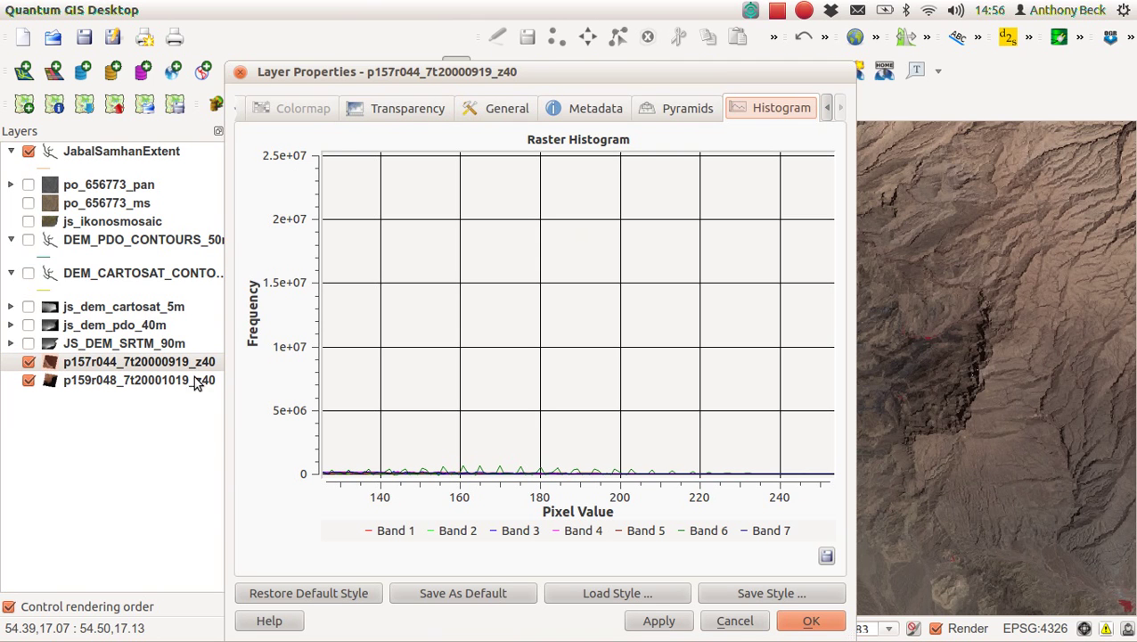
Give the p157r044 layer a 2.00 standard deviation stretch using actual min/max band values
{"action": "left_click", "coordinate": [827, 108]}
{"action": "left_click", "coordinate": [280, 109]}
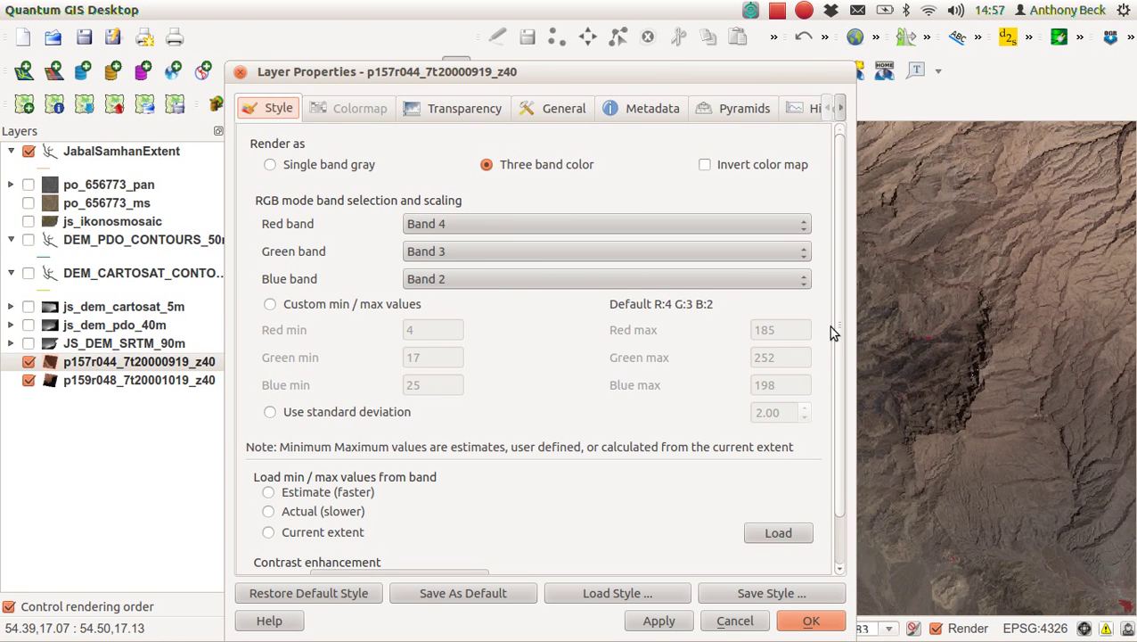
{"action": "left_click_drag", "start_coordinate": [835, 339], "coordinate": [845, 505]}
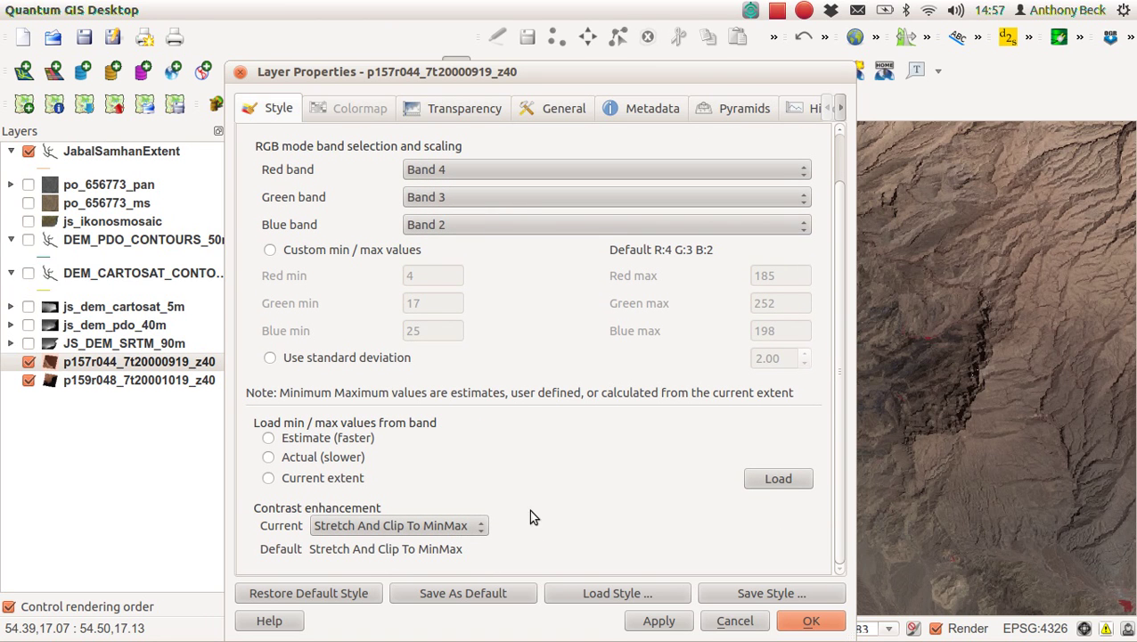
{"action": "left_click", "coordinate": [353, 361]}
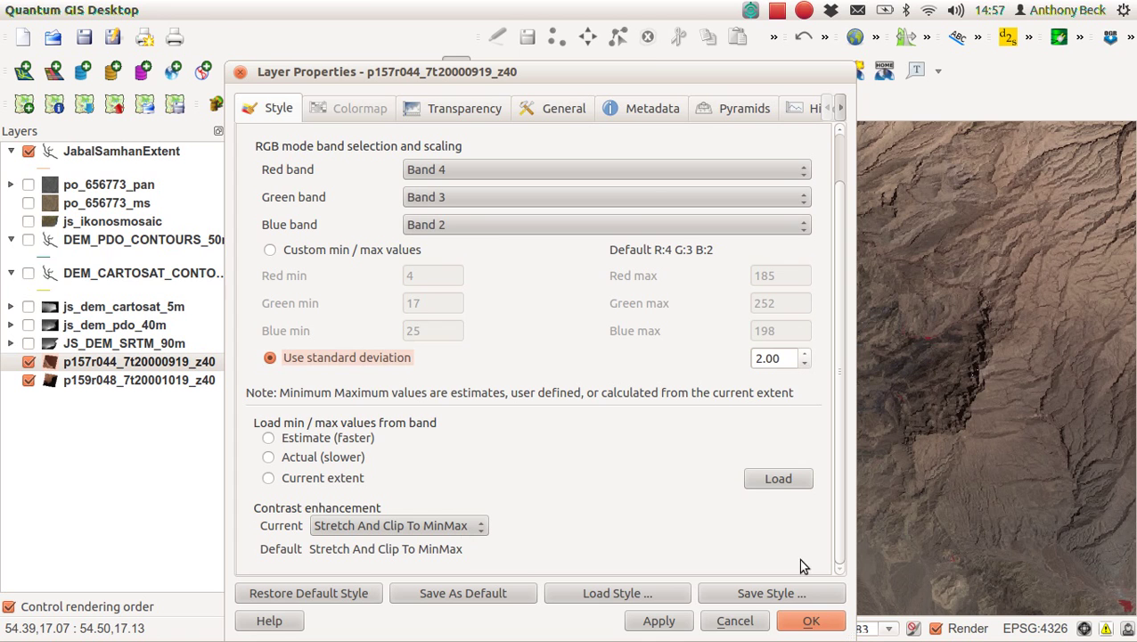
{"action": "left_click", "coordinate": [307, 456]}
{"action": "left_click", "coordinate": [781, 479]}
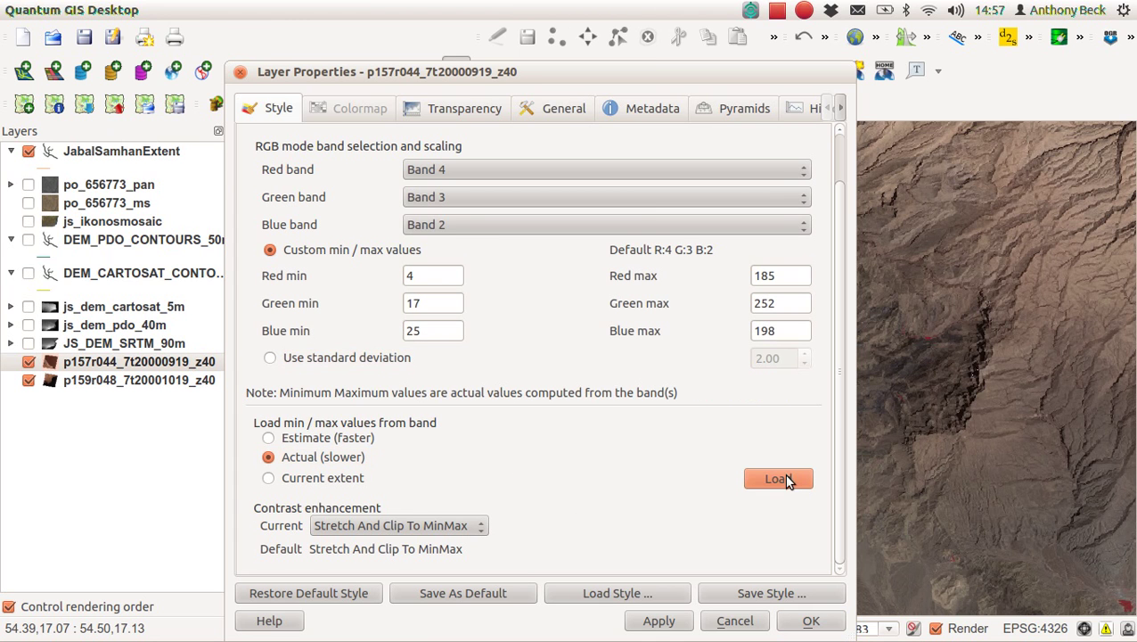
{"action": "left_click", "coordinate": [375, 357]}
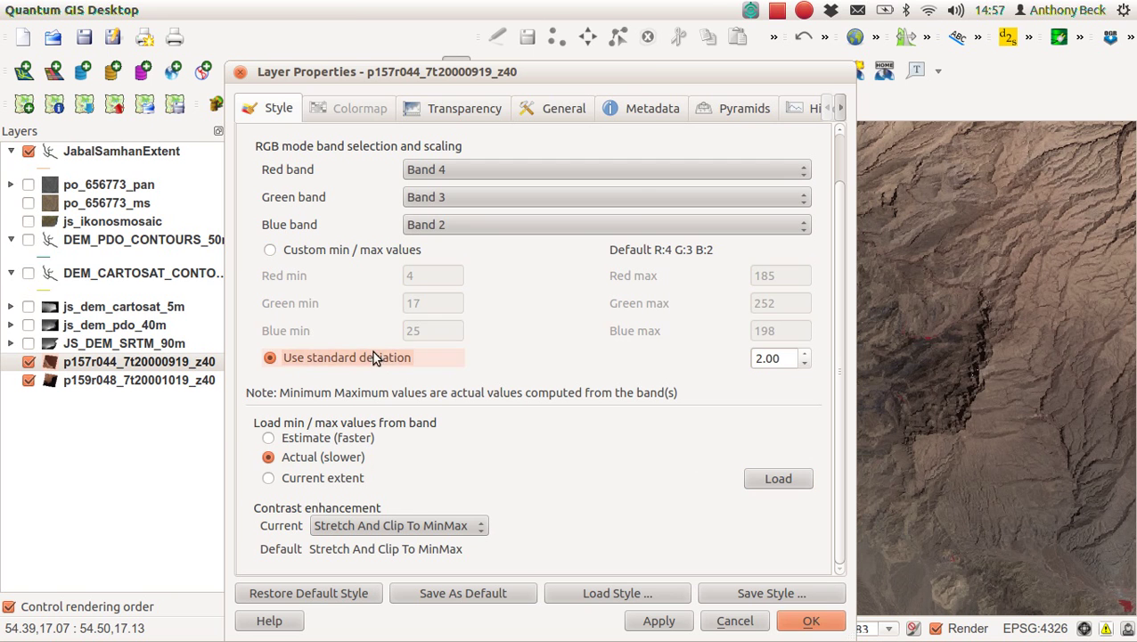
{"action": "left_click", "coordinate": [660, 621]}
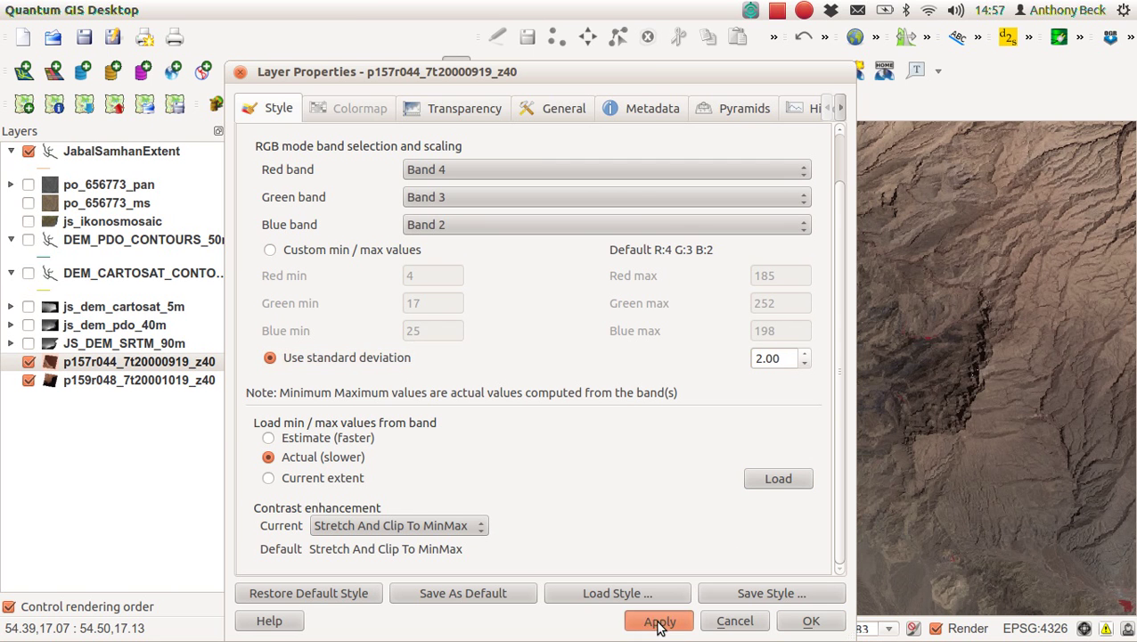
{"action": "left_click", "coordinate": [811, 624]}
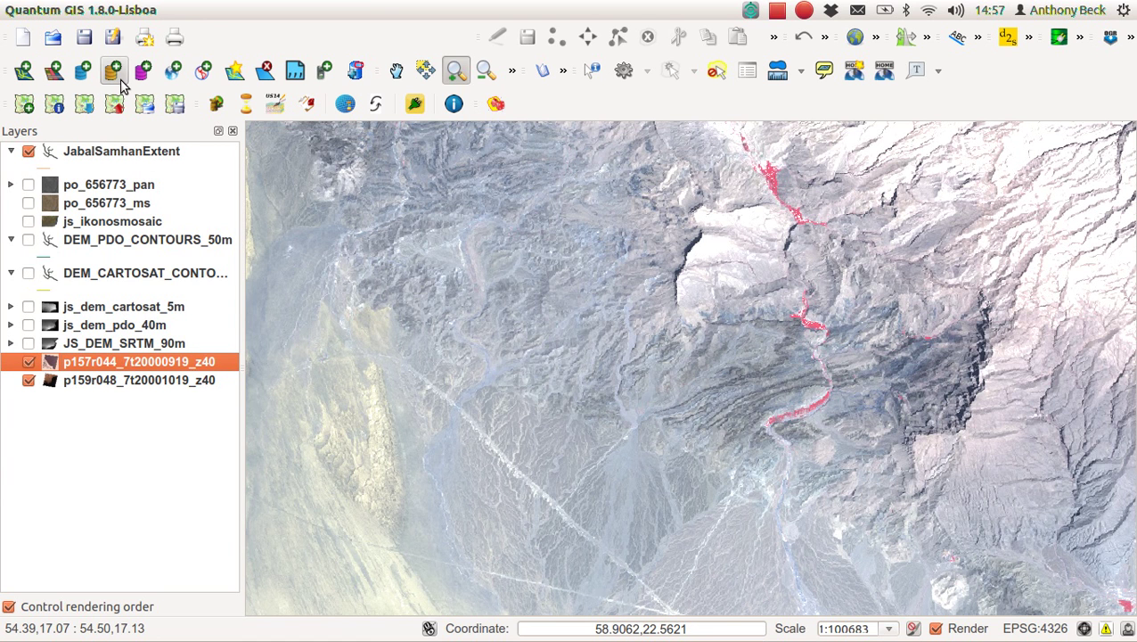
Load fl5272.img from WadiSerin > Images_Aerial_20cm > img as a raster layer
{"action": "left_click", "coordinate": [59, 76]}
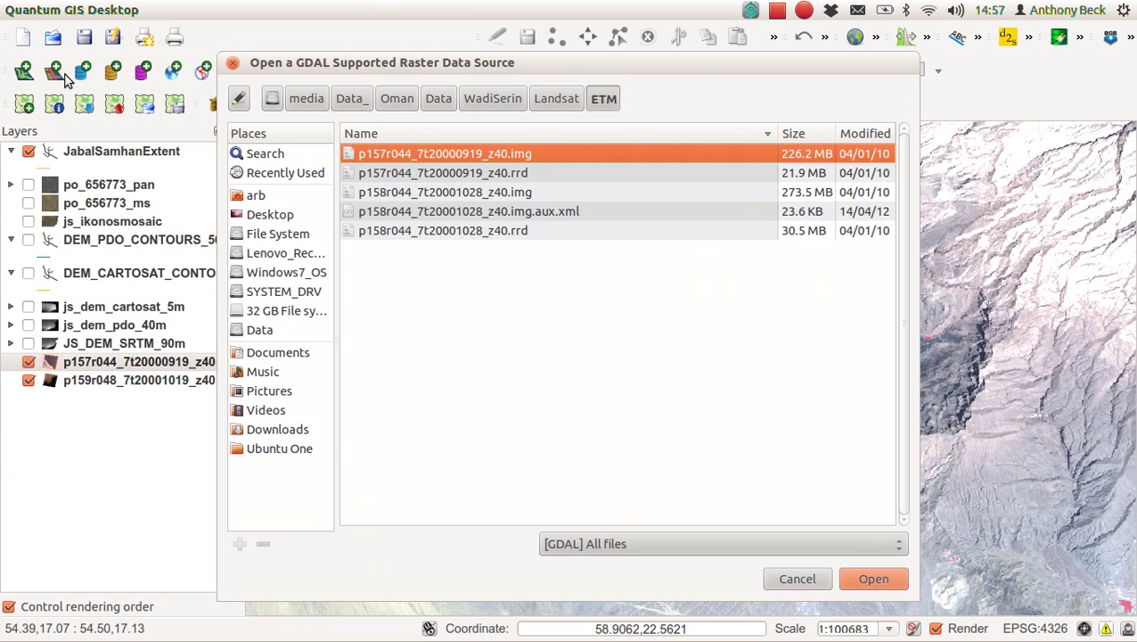
{"action": "left_click", "coordinate": [515, 101]}
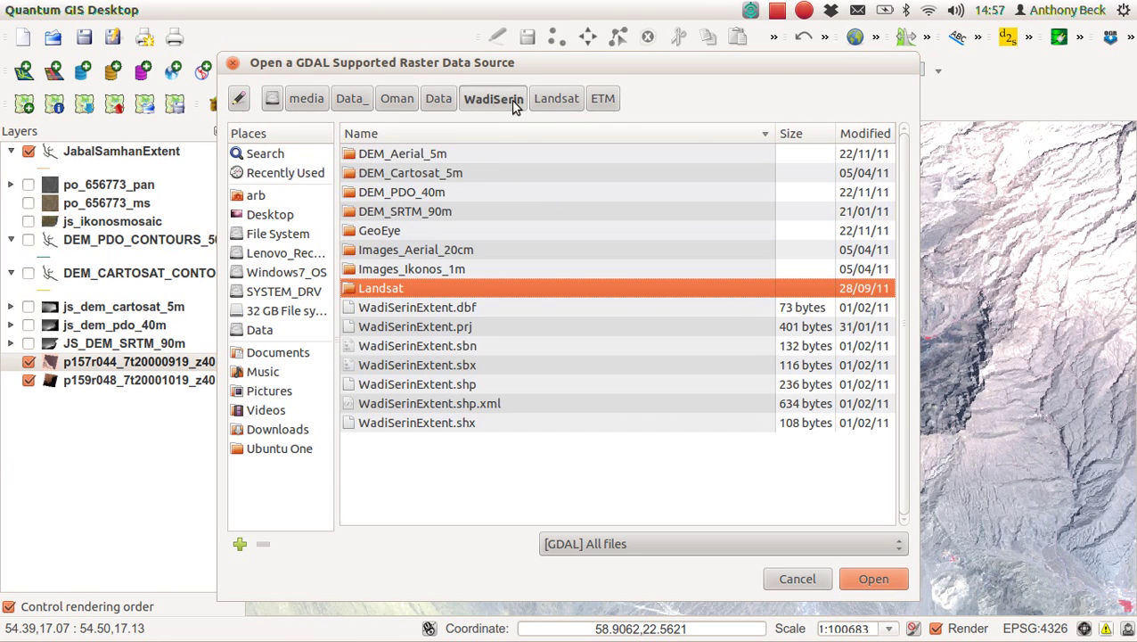
{"action": "double_click", "coordinate": [429, 248]}
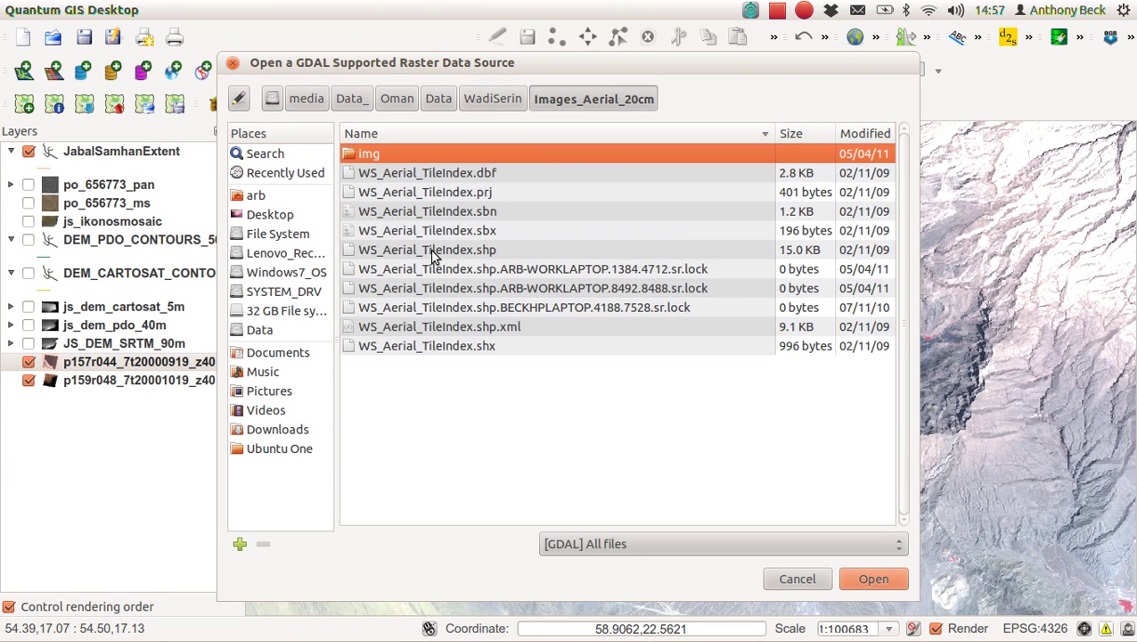
{"action": "double_click", "coordinate": [405, 155]}
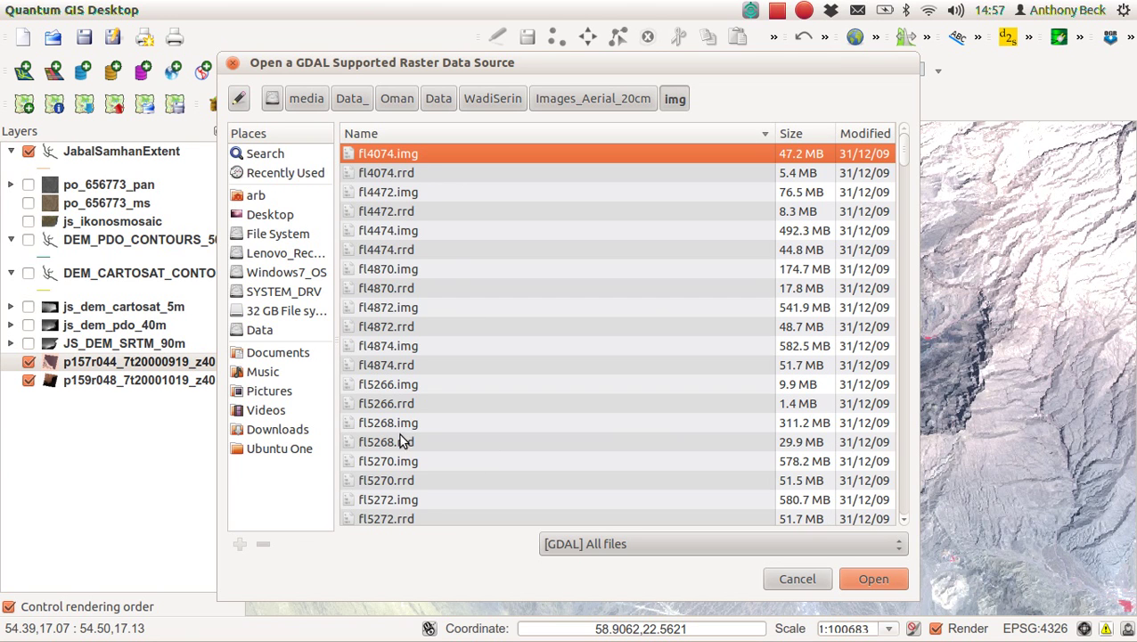
{"action": "double_click", "coordinate": [424, 499]}
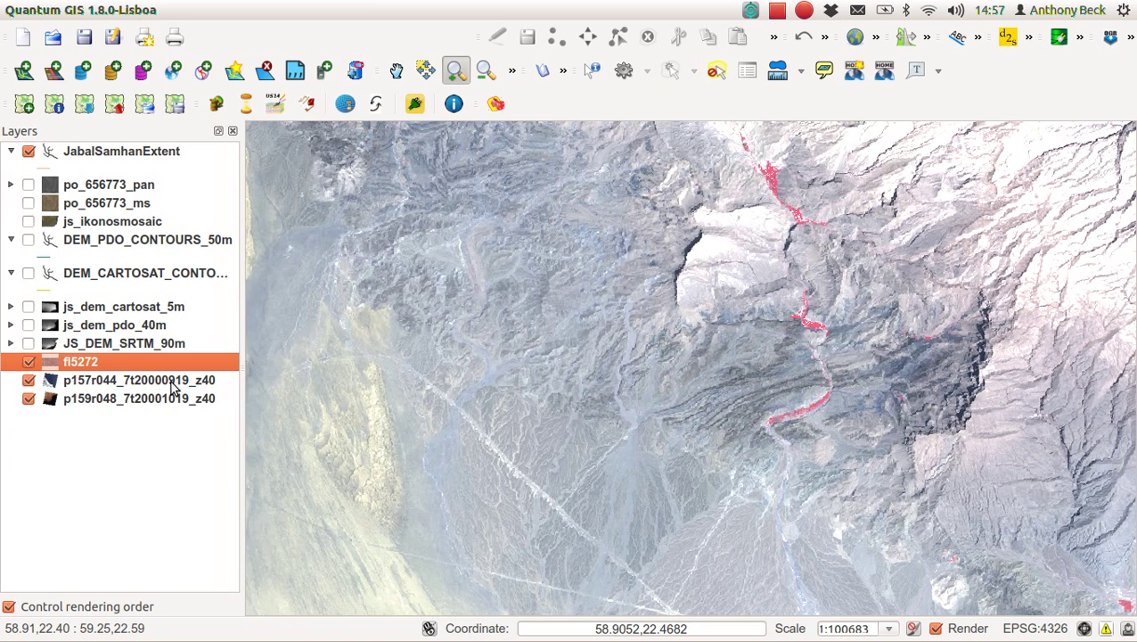
Zoom to the fl5272 tile's extent, then zoom in to about 1:116 on the shrubs along the wadi
{"action": "right_click", "coordinate": [100, 365]}
{"action": "left_click", "coordinate": [116, 370]}
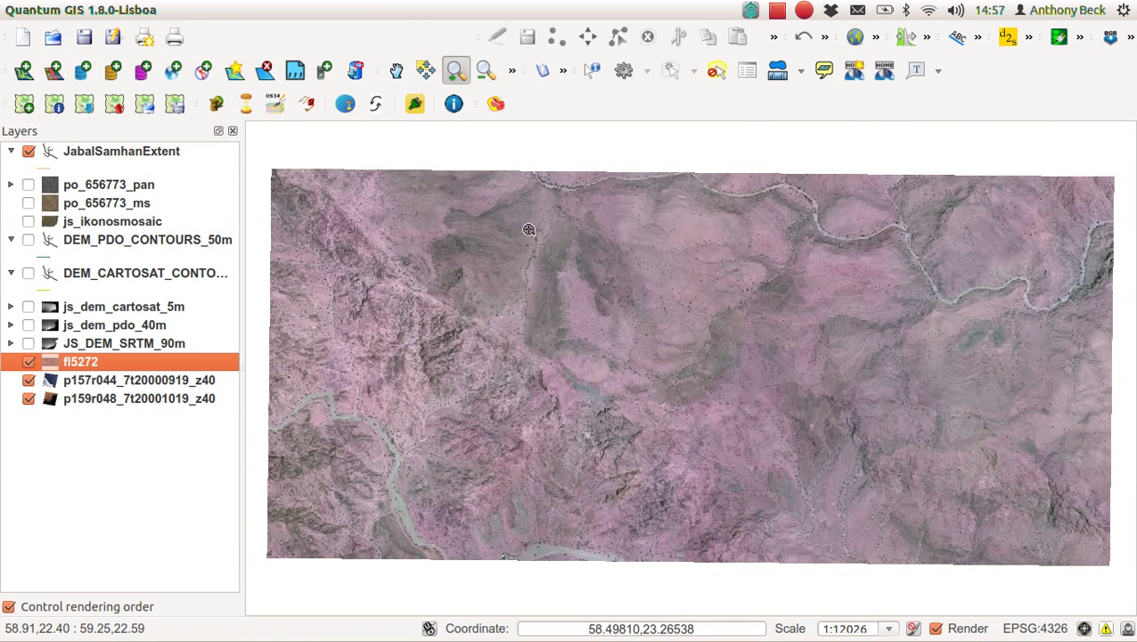
{"action": "left_click_drag", "start_coordinate": [521, 215], "coordinate": [804, 421]}
{"action": "left_click_drag", "start_coordinate": [687, 284], "coordinate": [883, 423]}
{"action": "left_click_drag", "start_coordinate": [691, 294], "coordinate": [906, 462]}
{"action": "left_click_drag", "start_coordinate": [679, 339], "coordinate": [808, 464]}
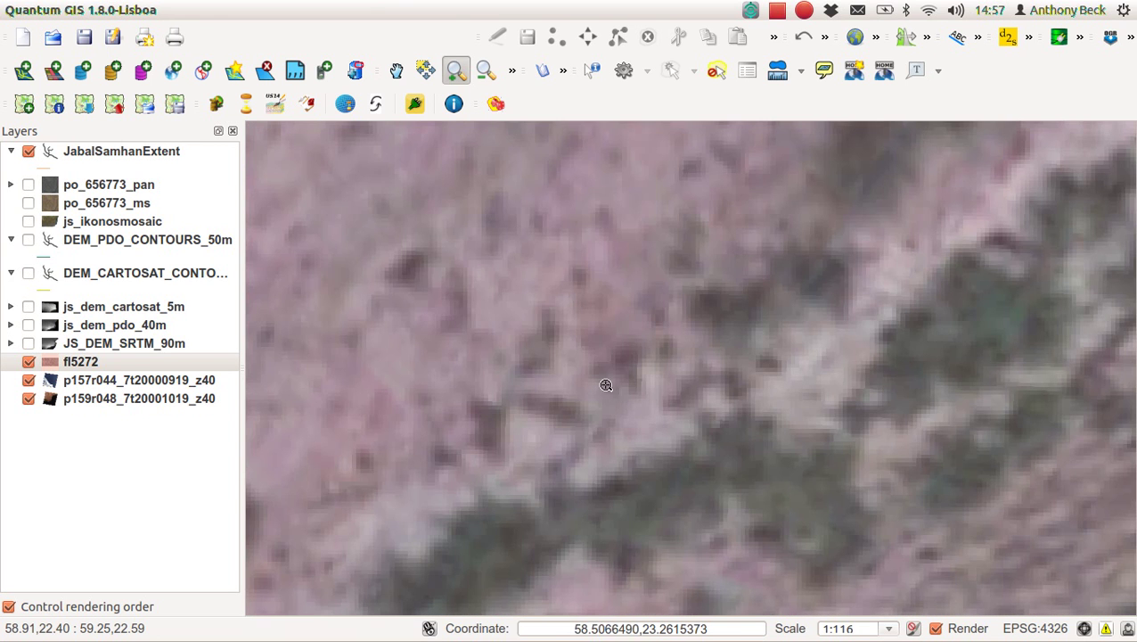